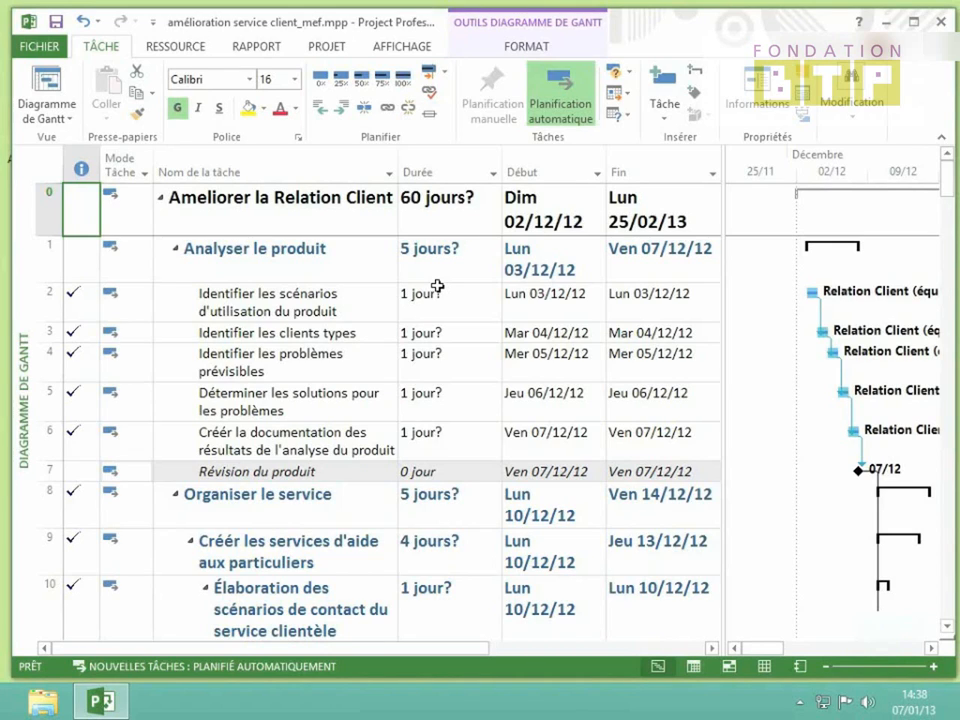
Display the Formulaire ressource view and go through the resource records up to the blank one after the last resource
left_click(70, 119)
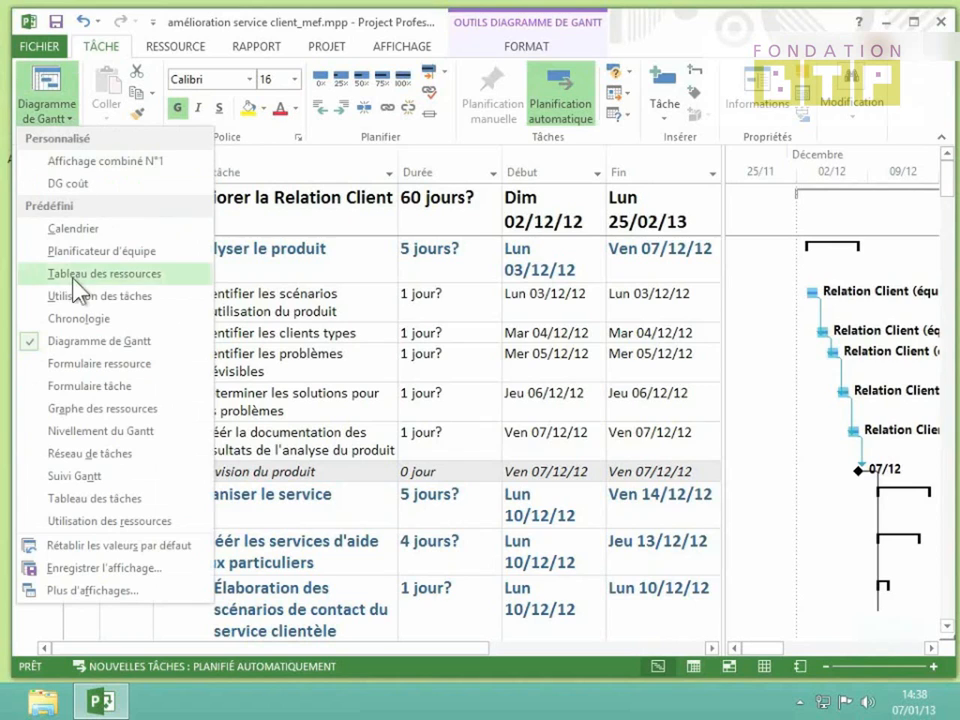
left_click(76, 366)
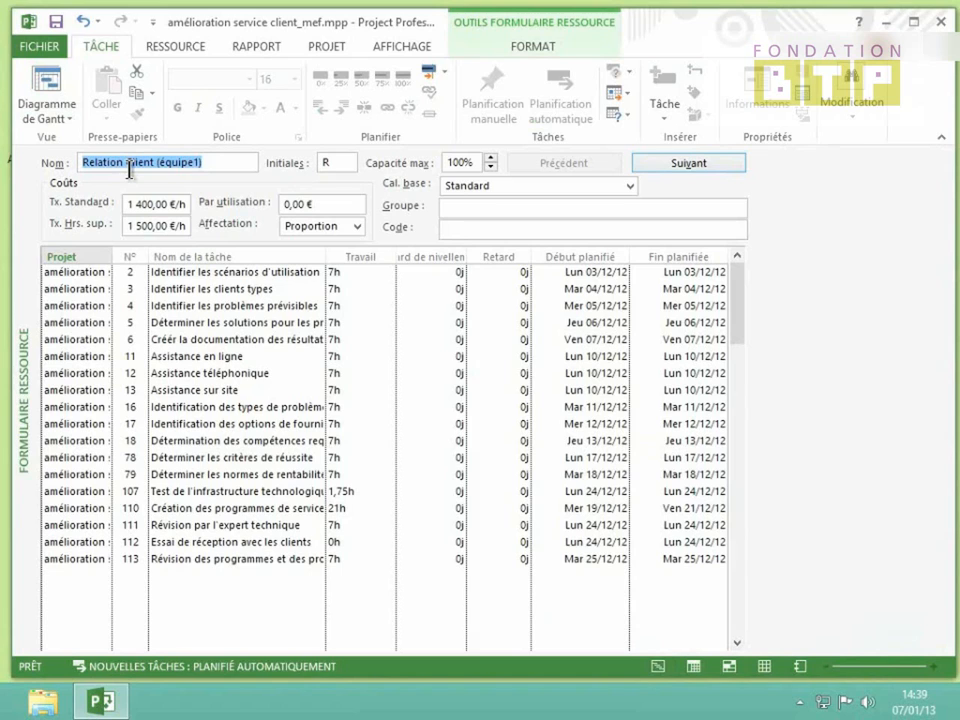
left_click(702, 175)
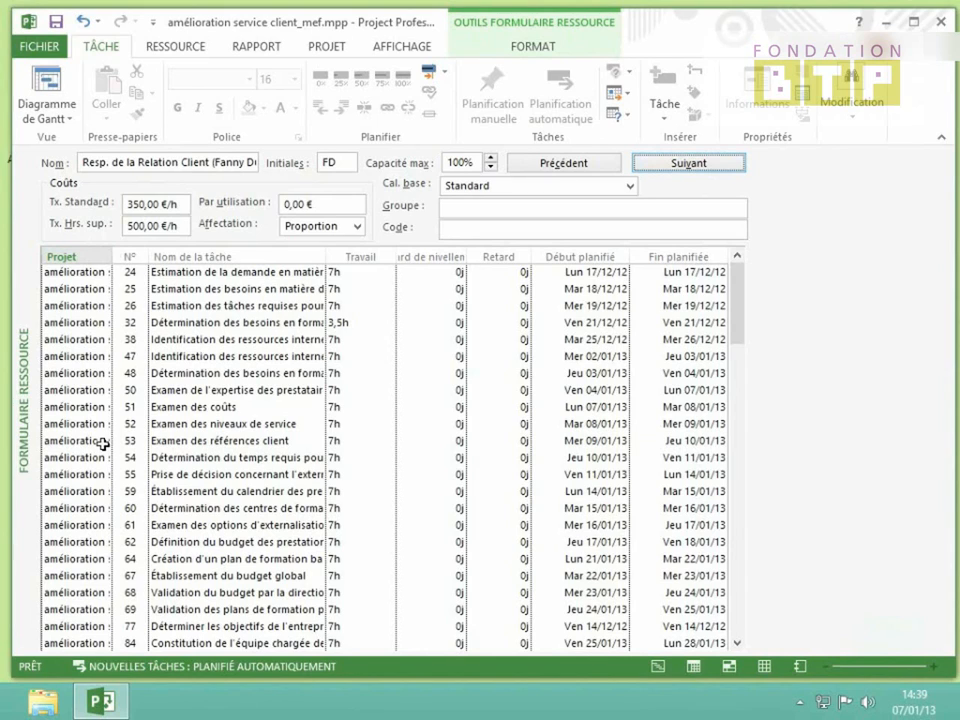
left_click(672, 168)
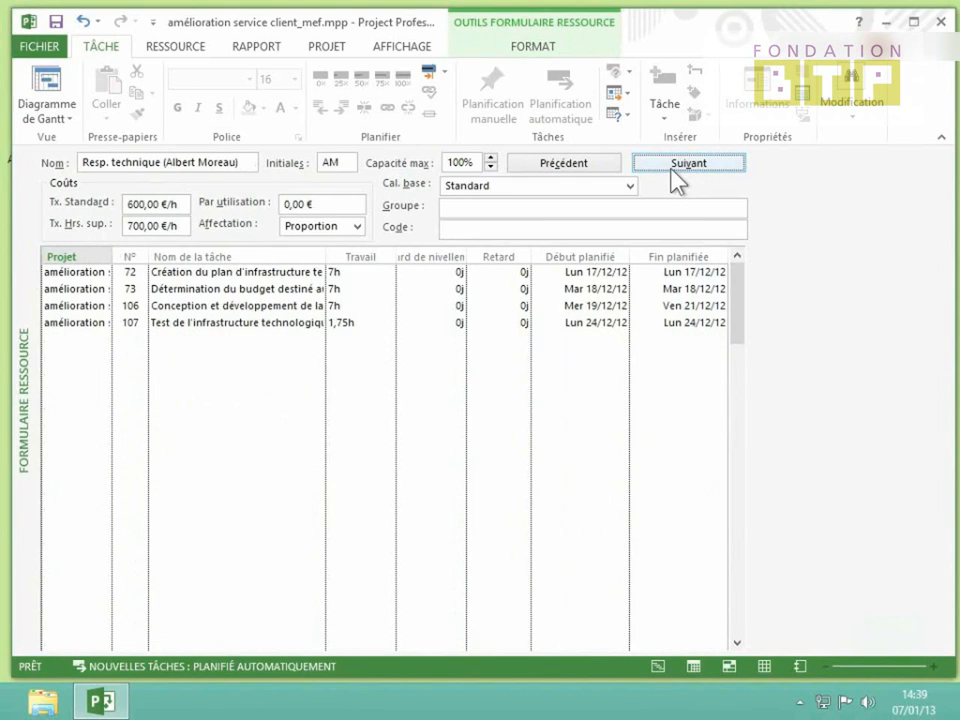
left_click(671, 168)
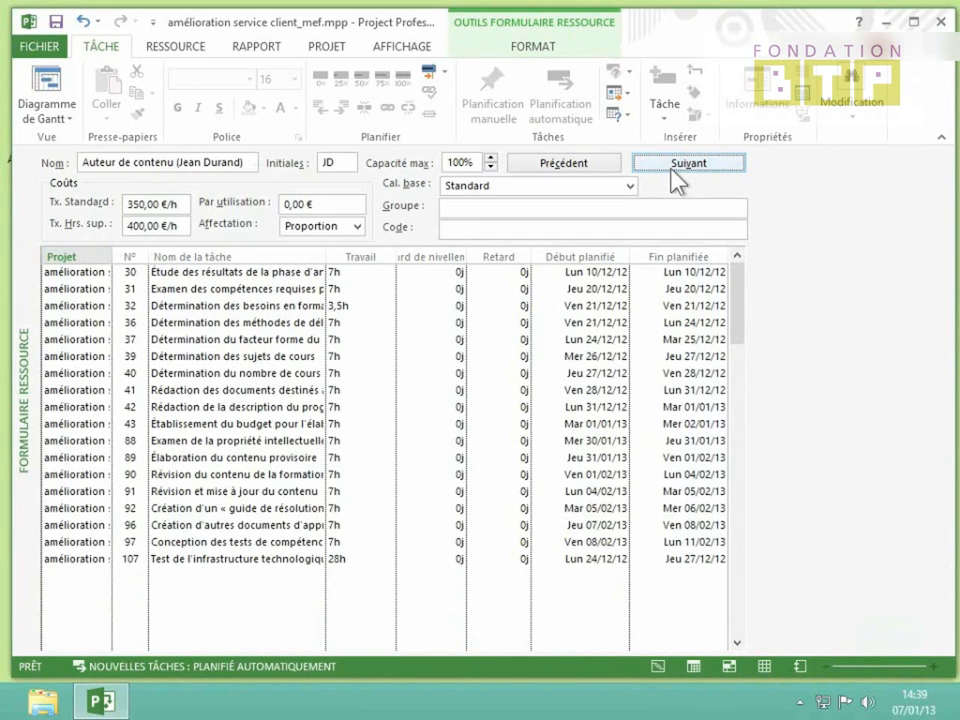
left_click(677, 170)
left_click(677, 170)
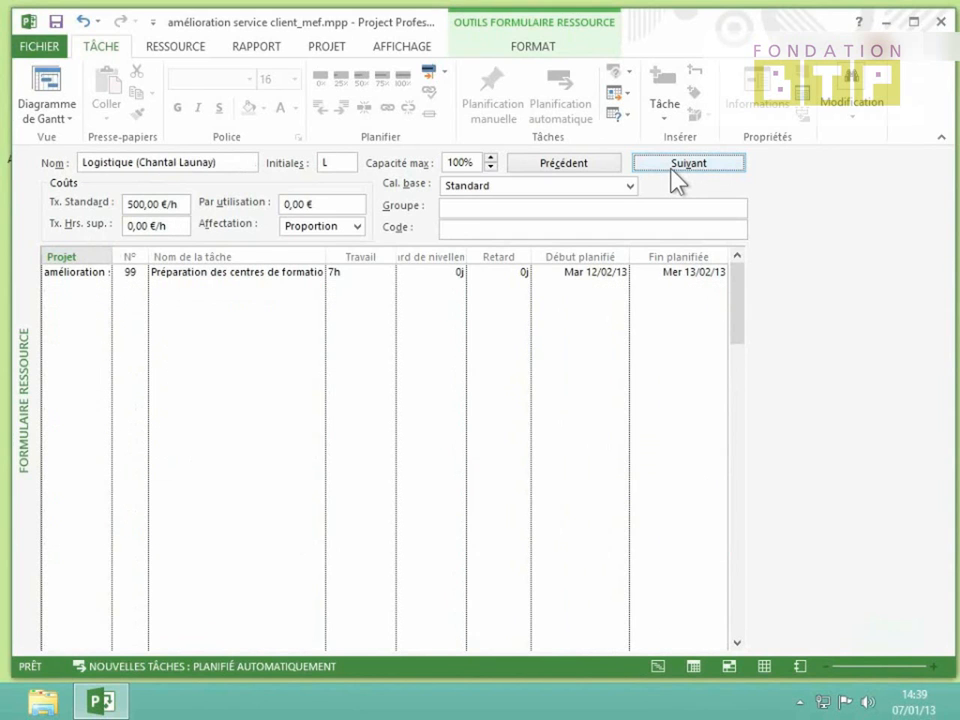
left_click(677, 170)
left_click(677, 170)
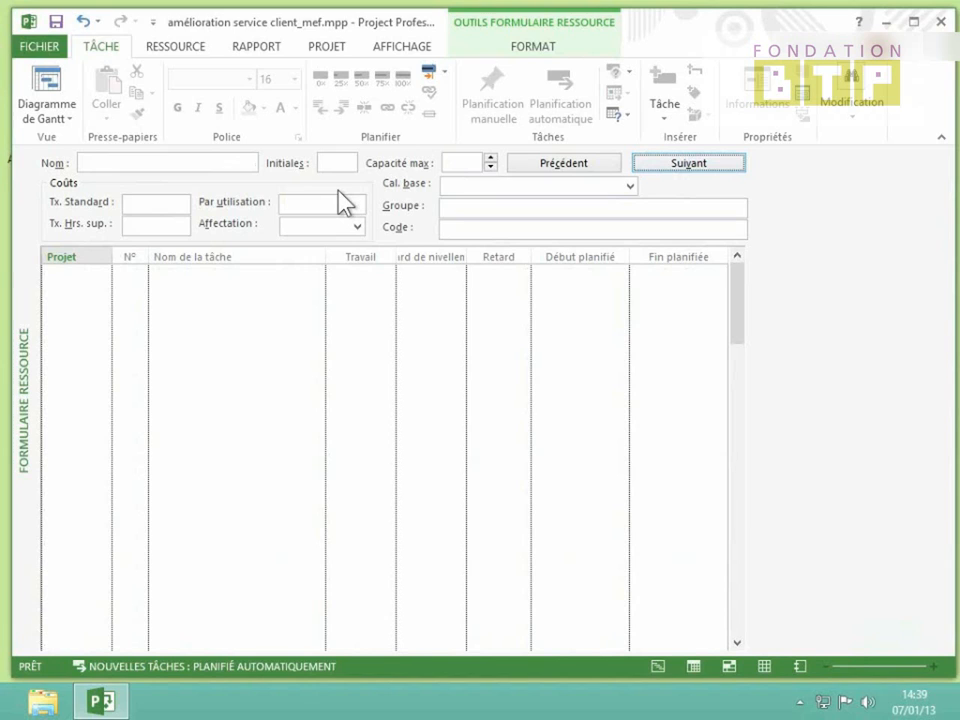
Add a work resource (Ressource de travail) named "Directeur de la communication" with the initials DC
left_click(194, 53)
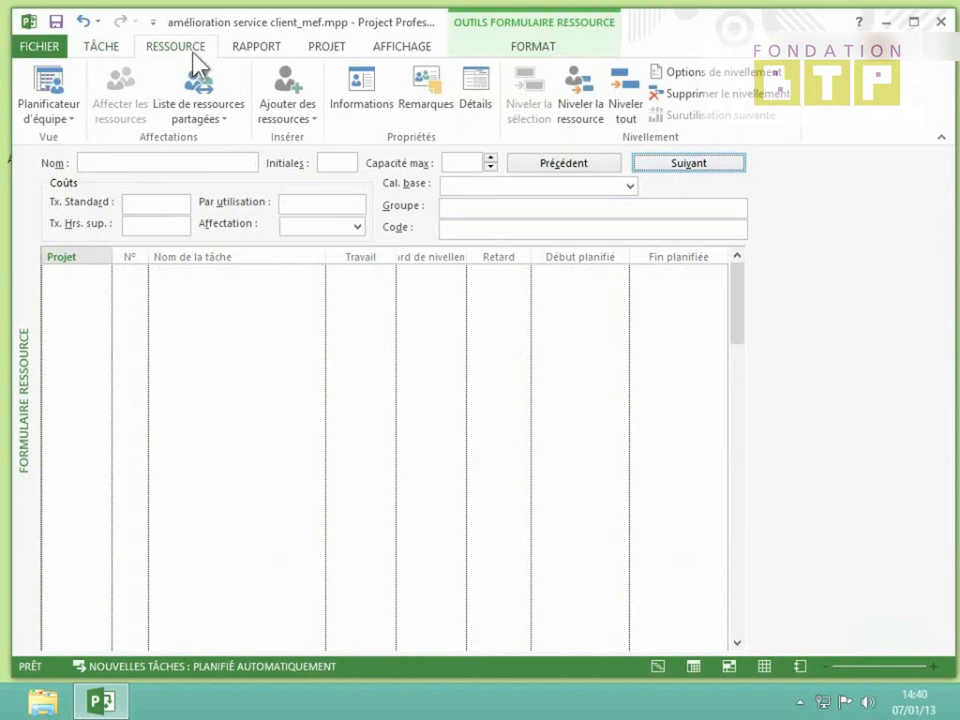
left_click(303, 113)
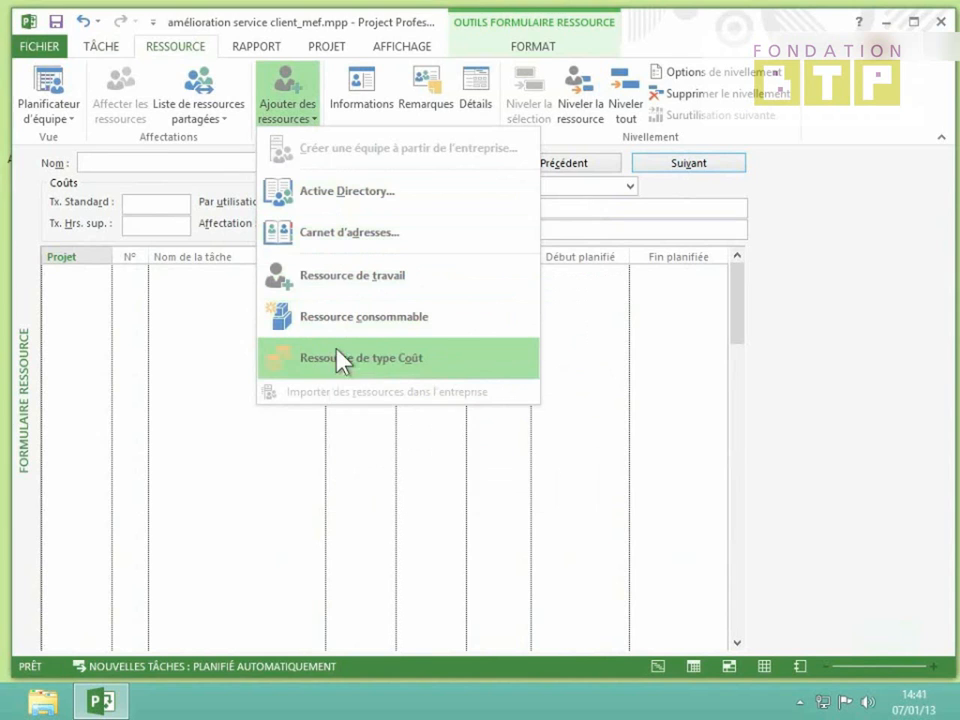
left_click(341, 281)
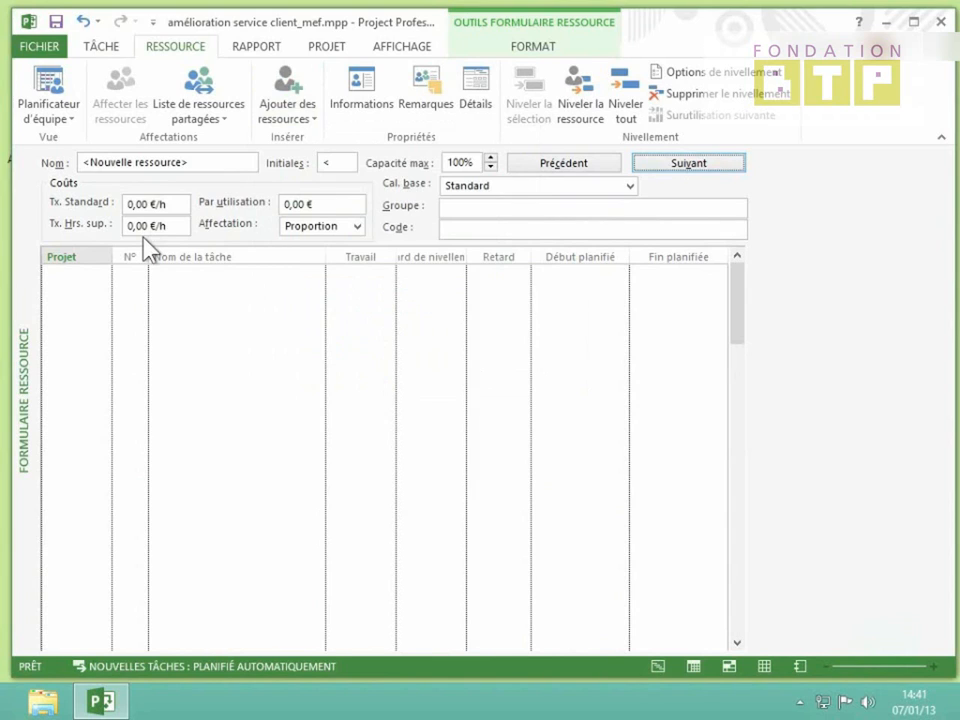
left_click(192, 167)
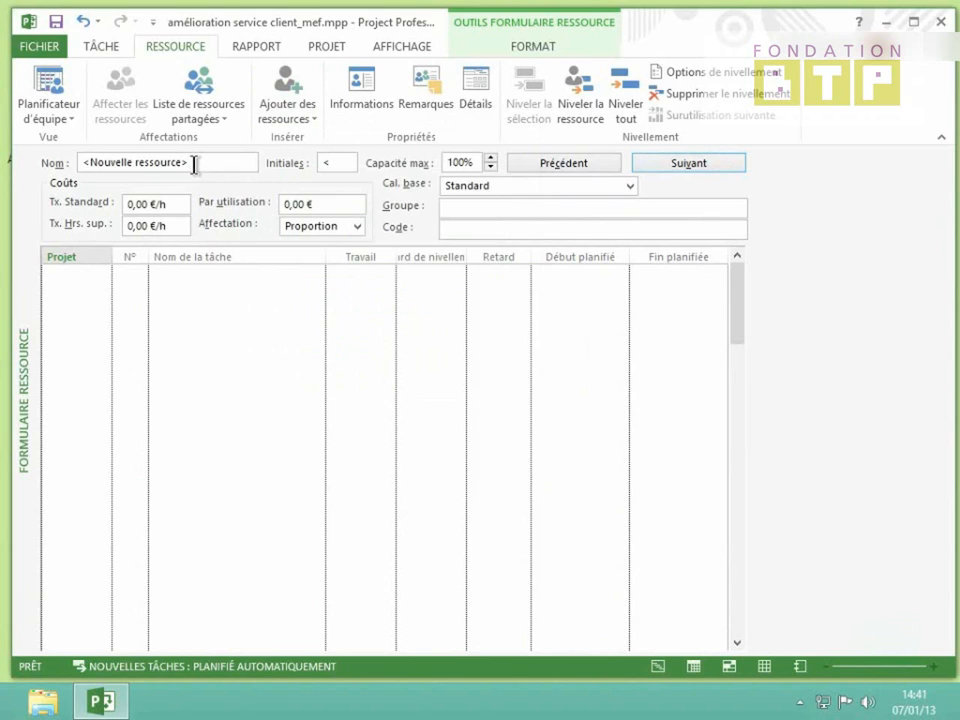
left_click_drag(193, 163, 80, 172)
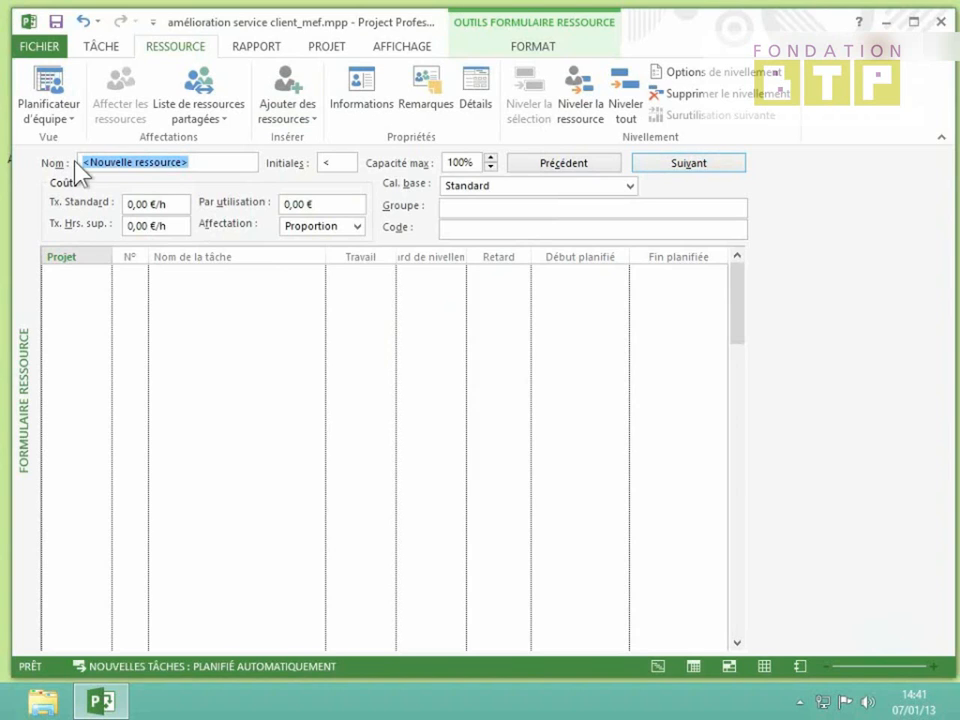
type("Di")
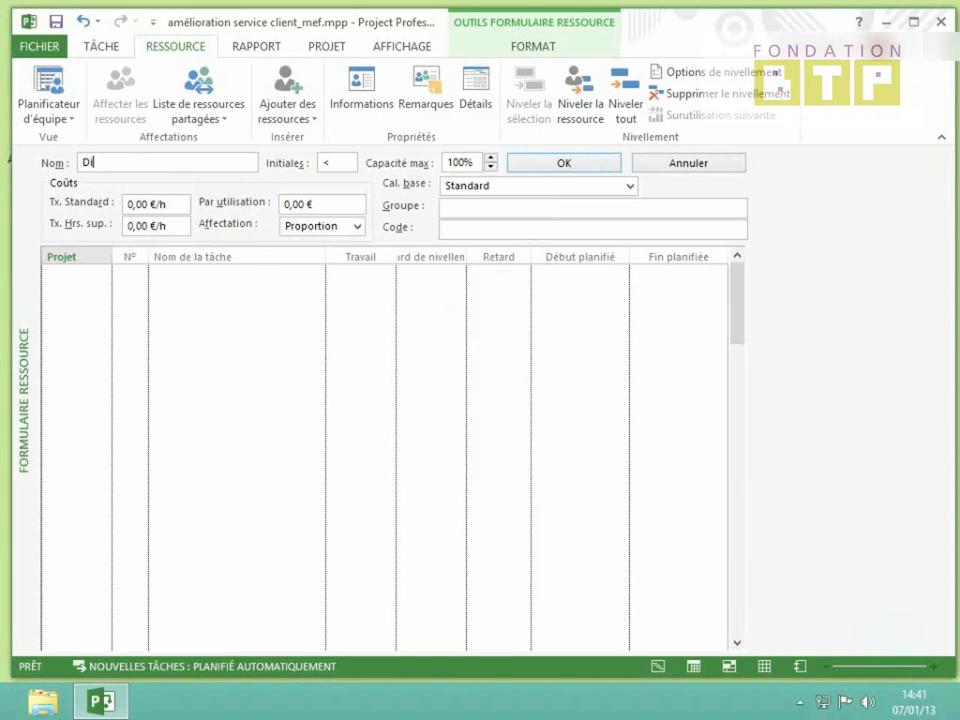
type("recteur de la communication")
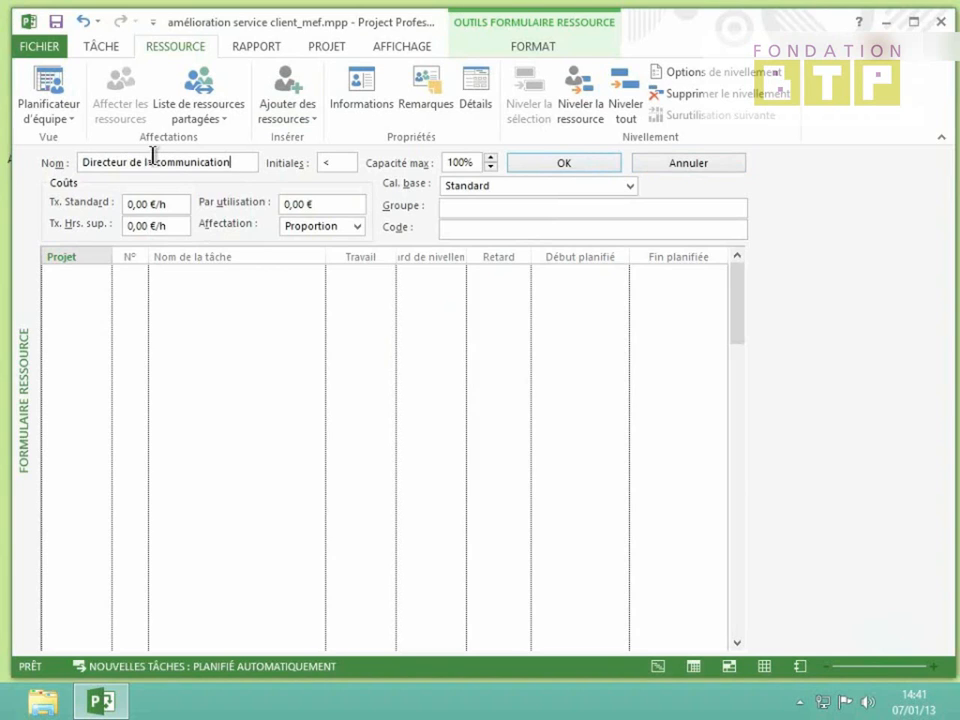
left_click(345, 162)
double_click(322, 162)
type("DC")
Set the new resource's maximum capacity to 50% and choose Standard as its base calendar
left_click(448, 162)
key("Delete")
key("Delete")
type("5")
left_click(490, 190)
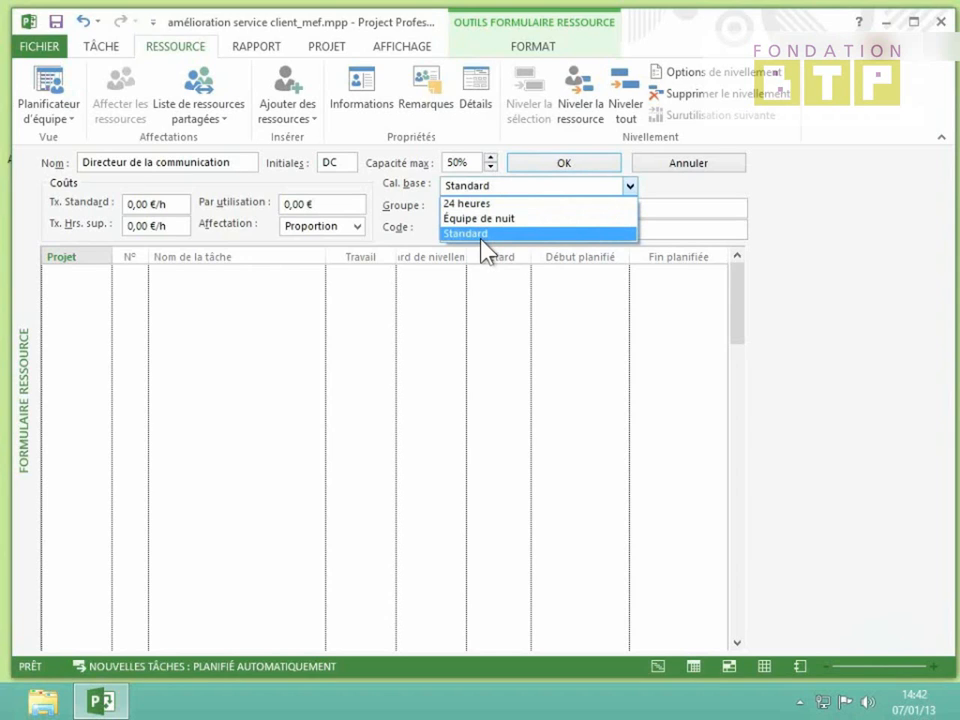
left_click(481, 234)
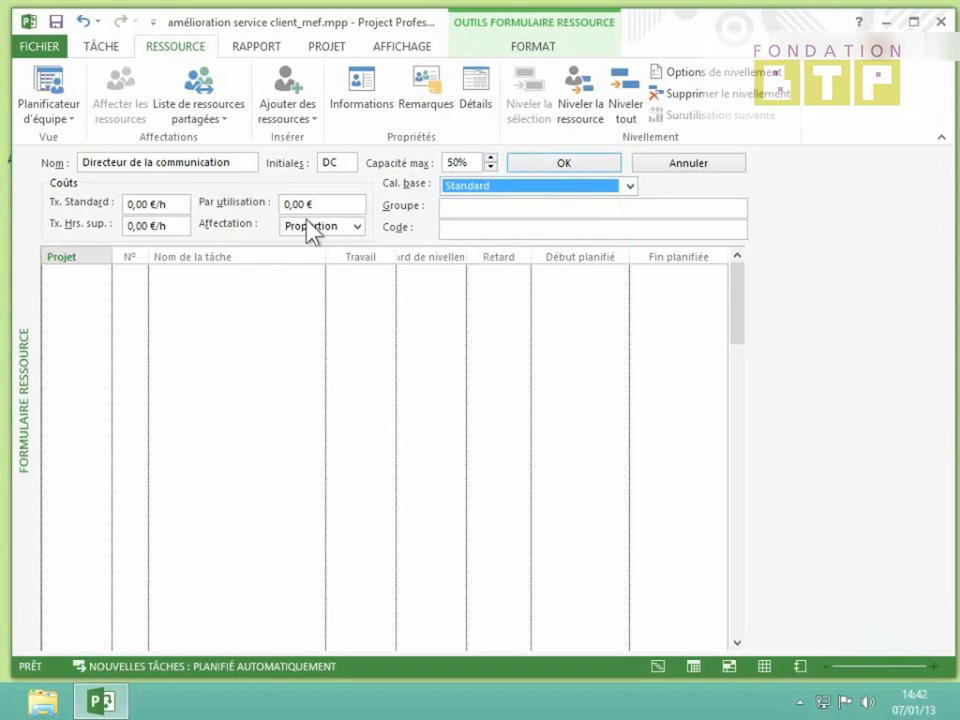
Enter the resource's costs: standard rate 500 €/h, overtime rate 500 €/h and 100 € per use
left_click(133, 207)
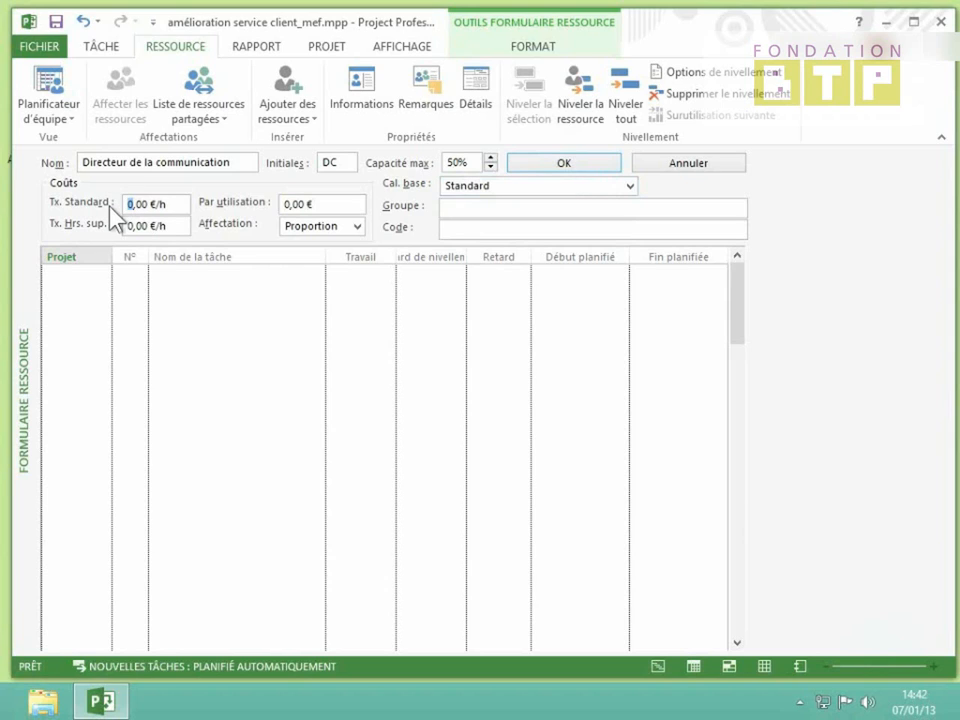
type("500")
key("Tab")
type("500")
key("Tab")
type("100")
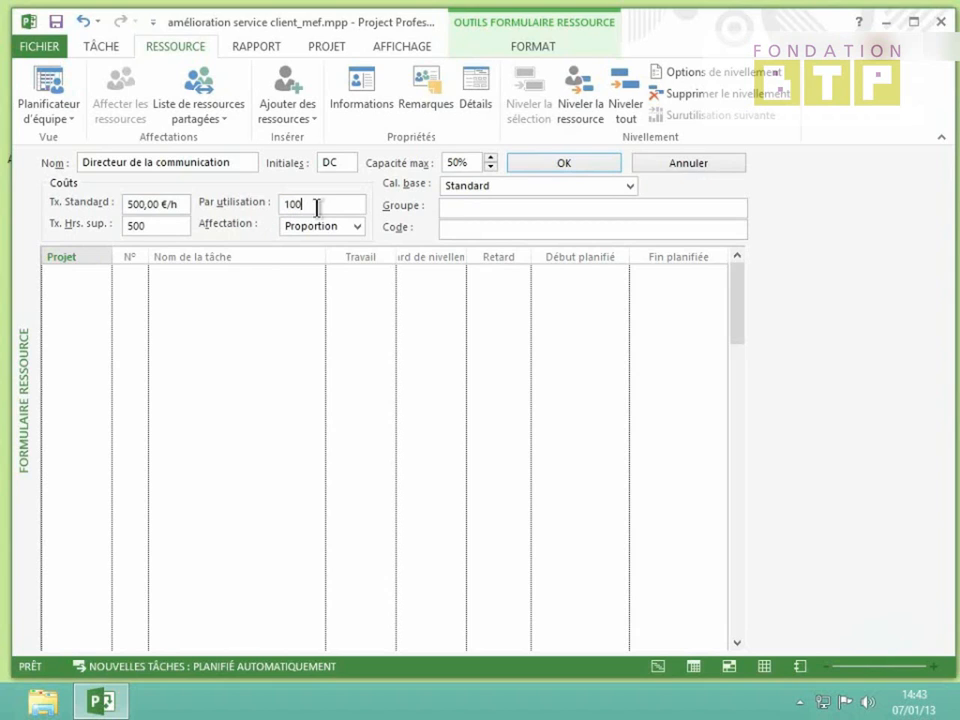
Set the cost accrual (Affectation) to Proportion and validate the resource, leaving Groupe and Code empty
left_click(357, 227)
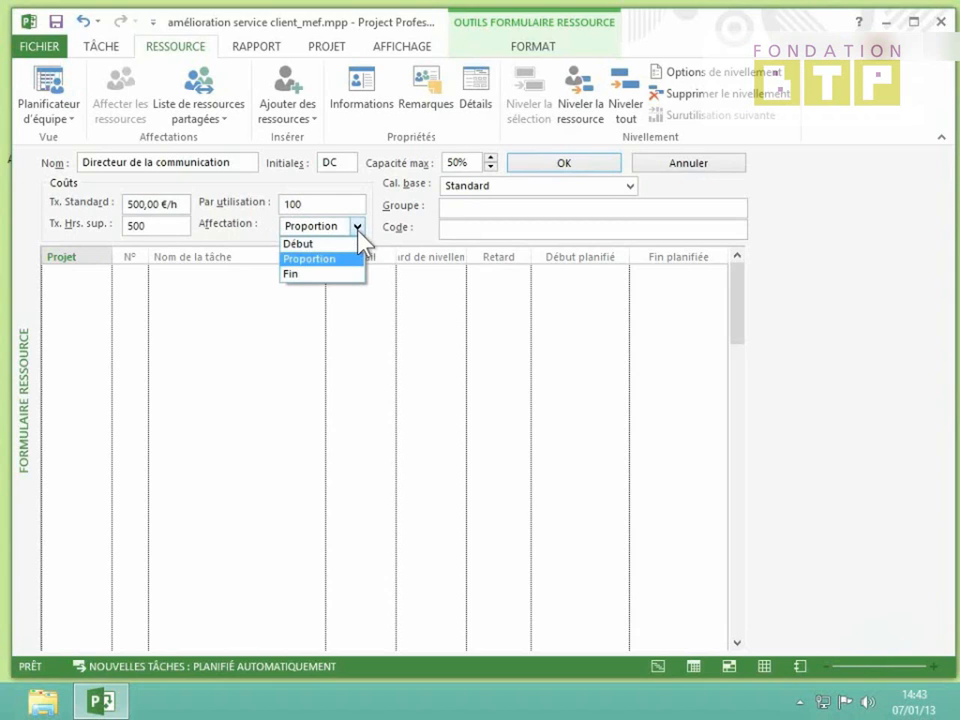
left_click(305, 260)
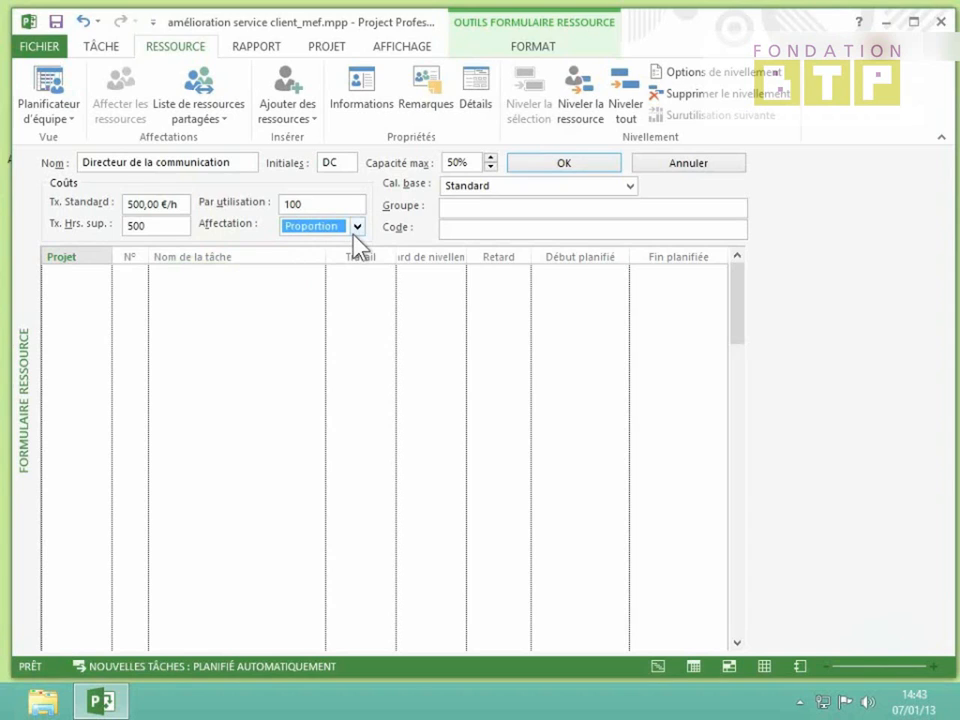
left_click(502, 210)
left_click(495, 234)
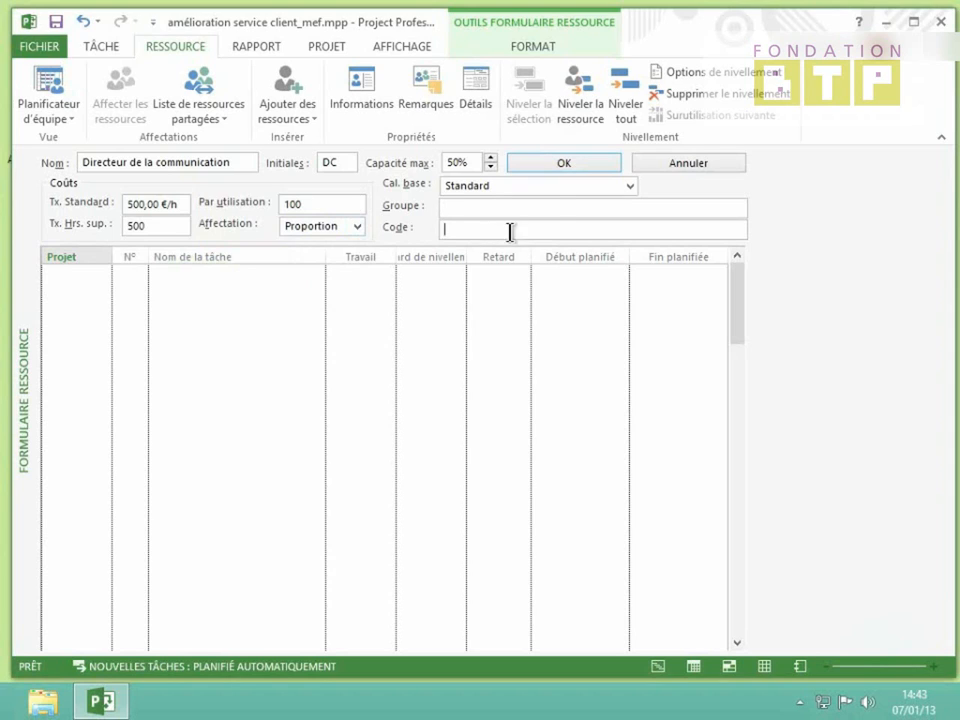
left_click(553, 166)
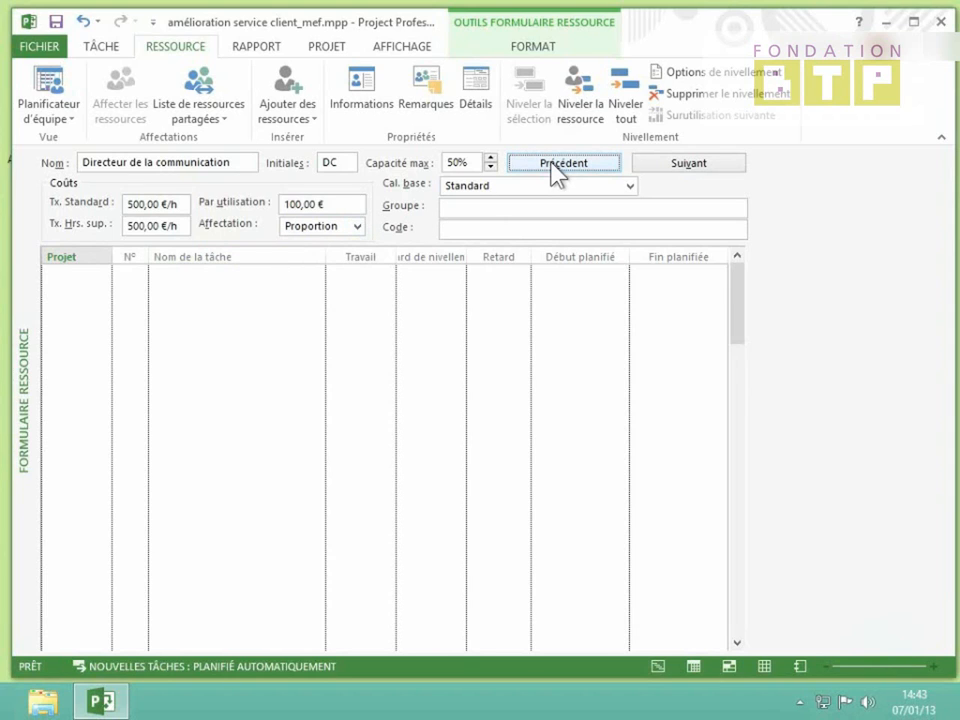
Rename the communication director resource as "Responsable de la communication" and recheck its record
left_click(553, 165)
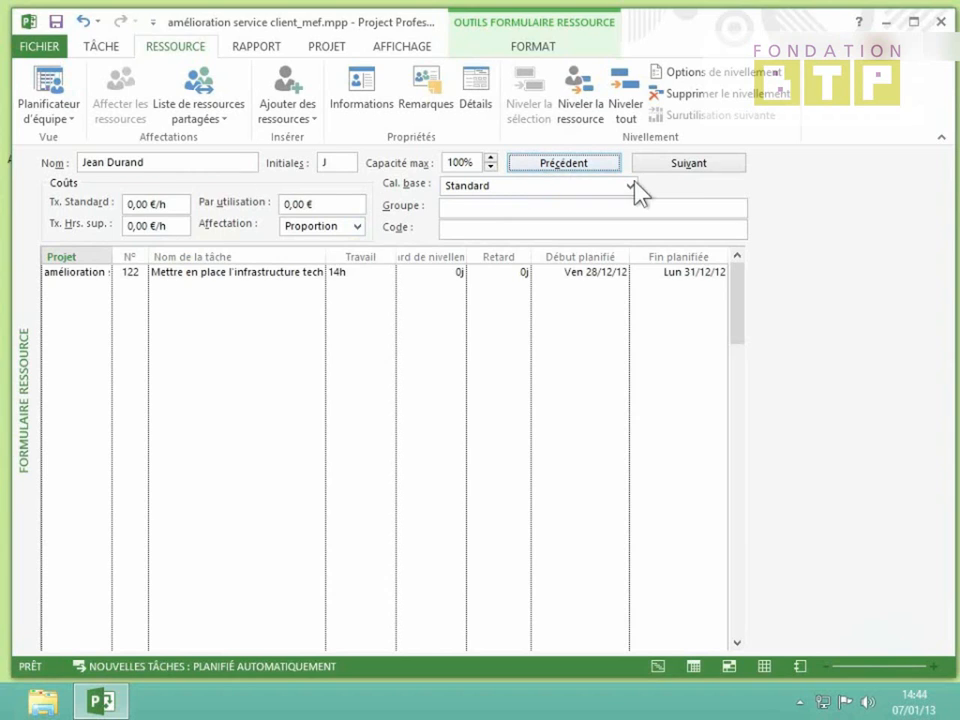
left_click(680, 168)
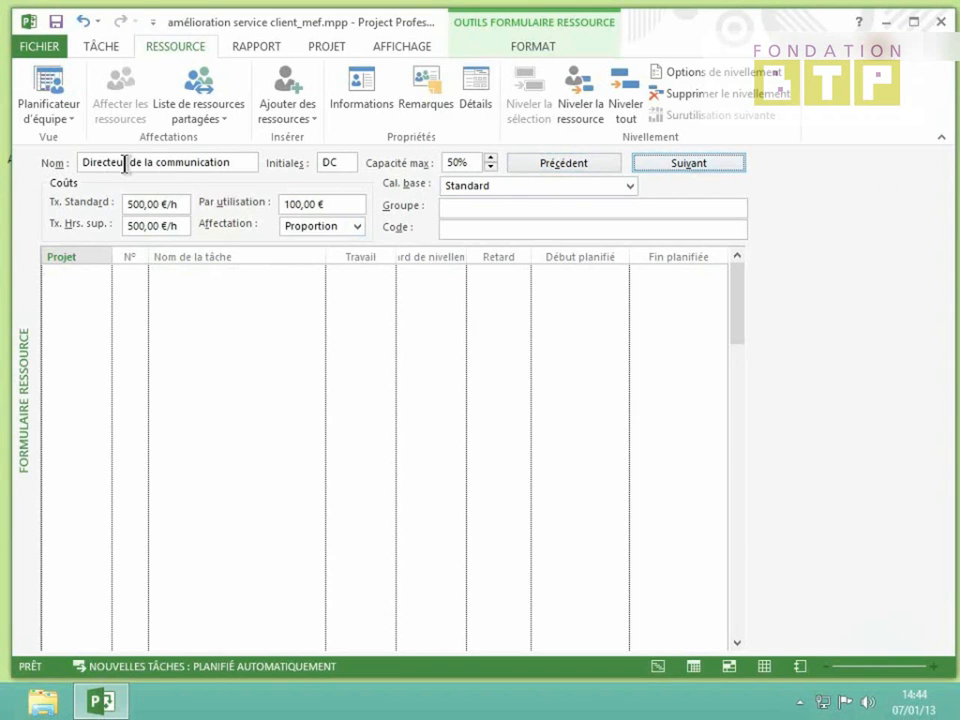
left_click_drag(126, 163, 51, 163)
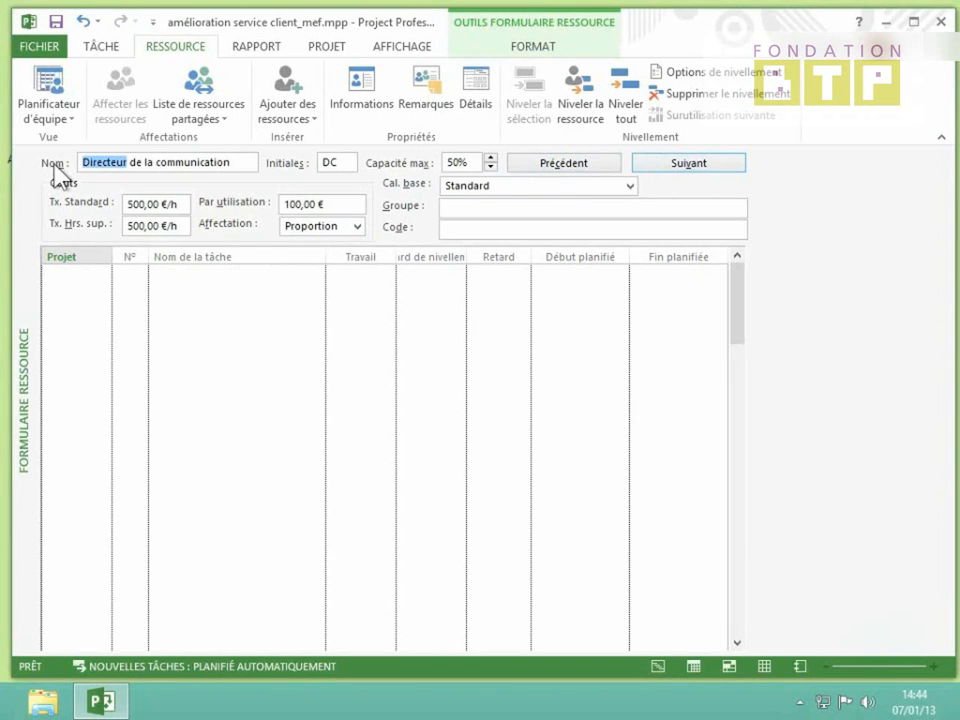
type("Respon")
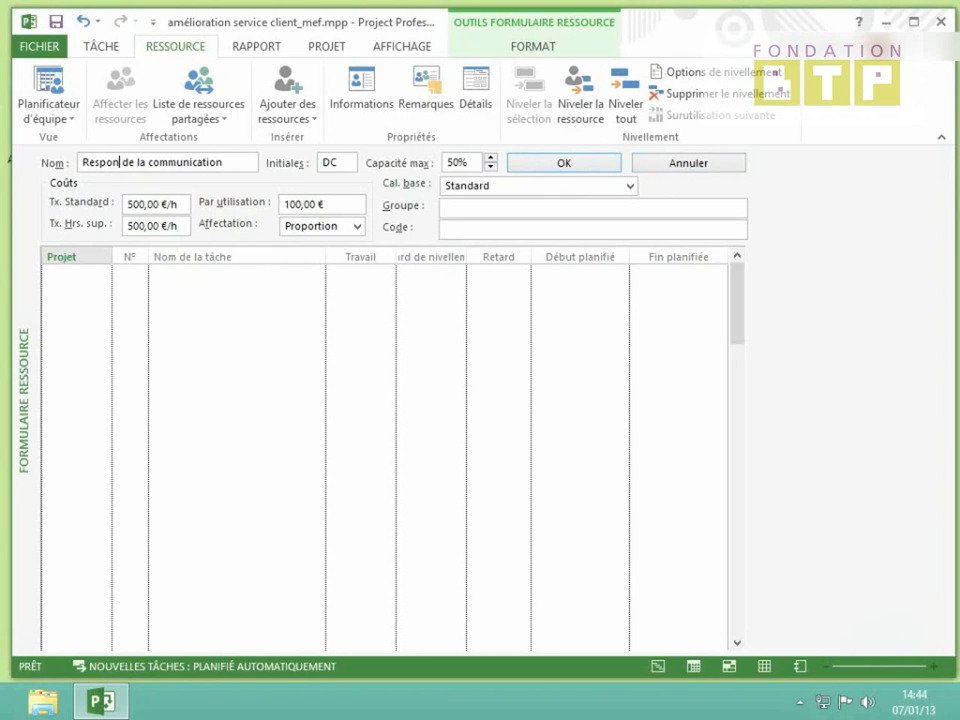
type("sable")
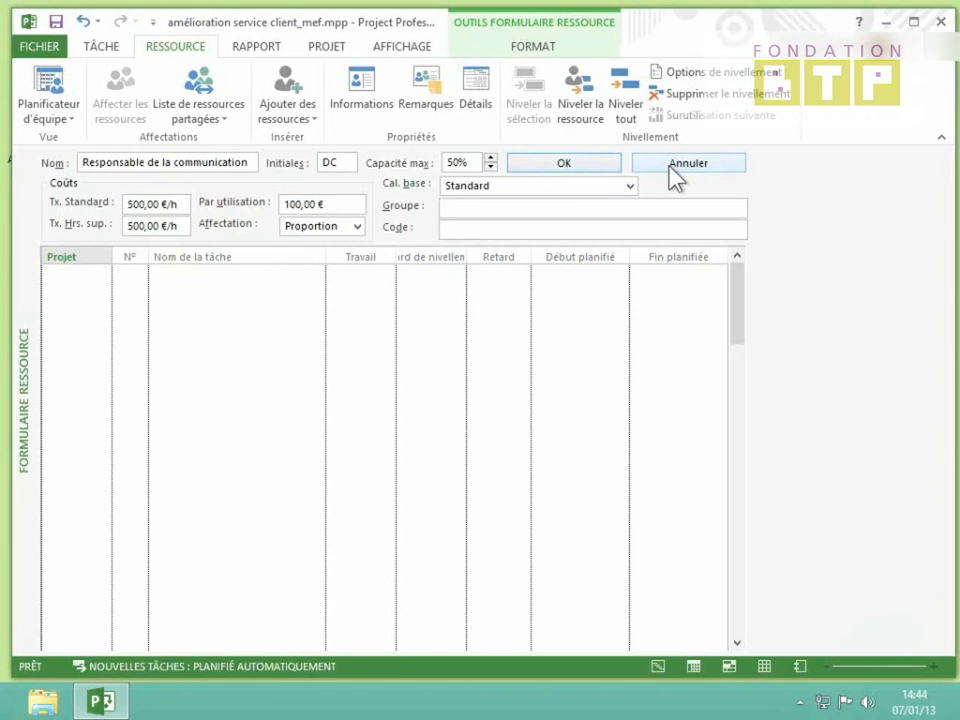
left_click(590, 167)
left_click(590, 167)
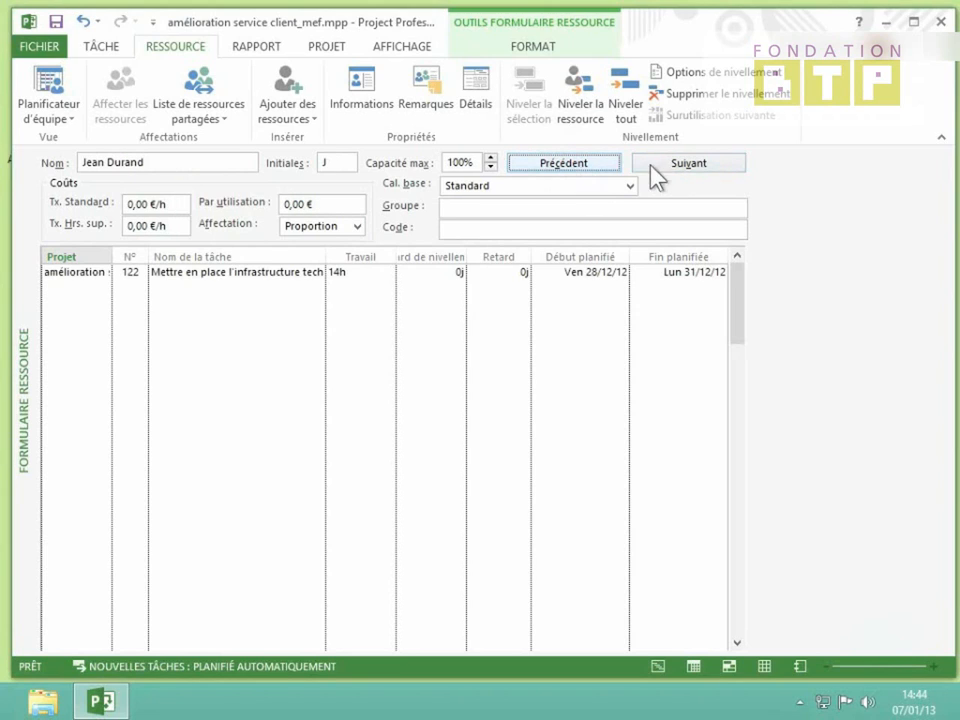
left_click(665, 167)
left_click(668, 170)
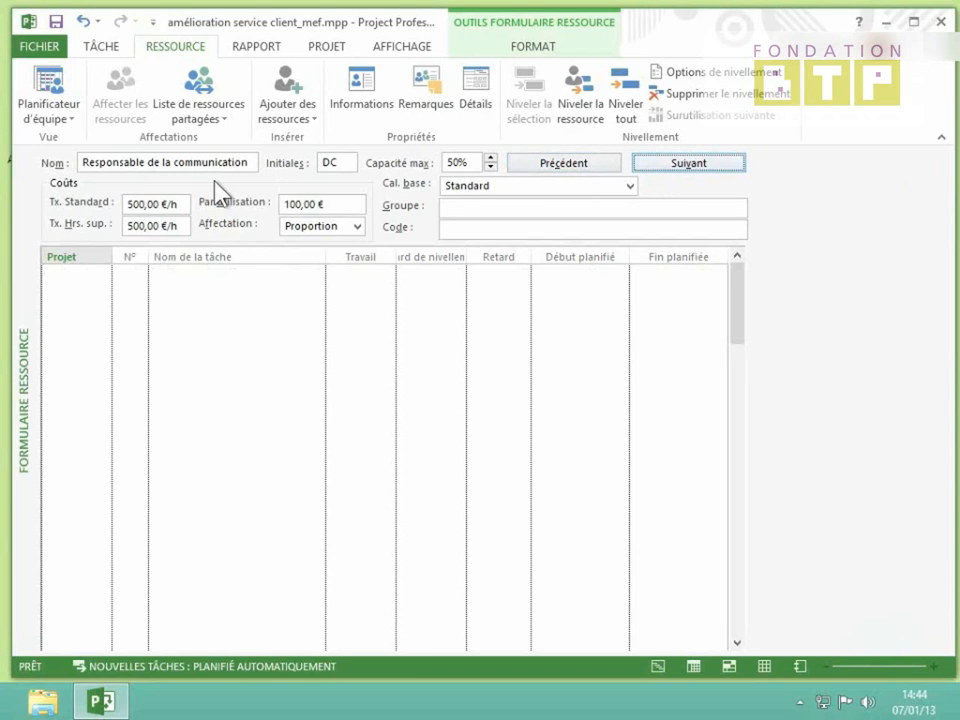
Go to the blank record after the last resource and add a new material resource (Ressource consommable)
left_click(692, 166)
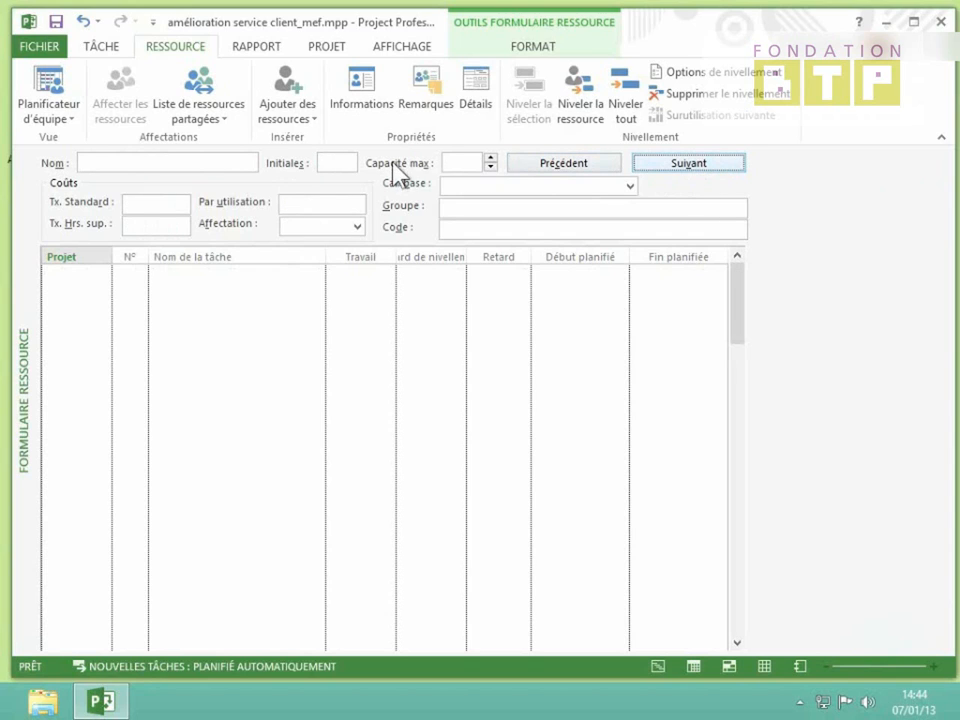
left_click(290, 117)
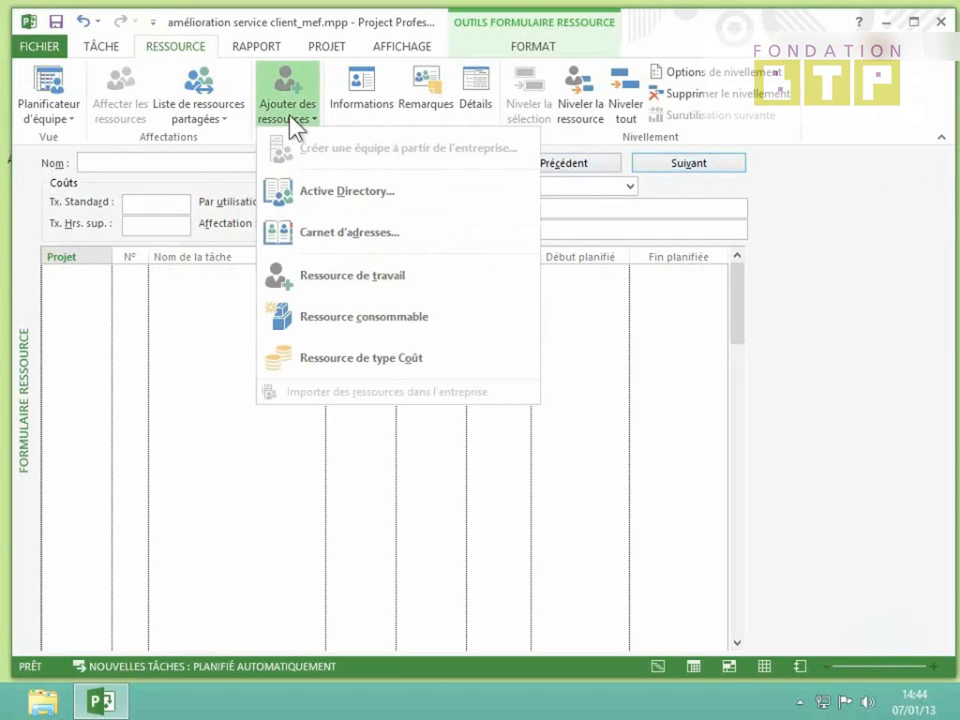
left_click(316, 318)
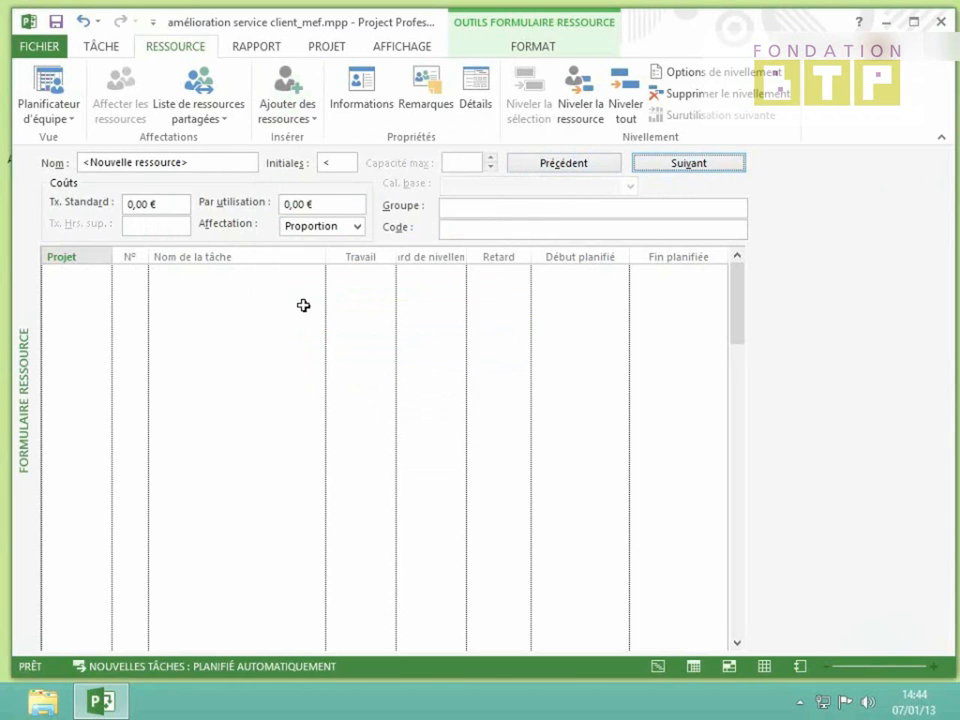